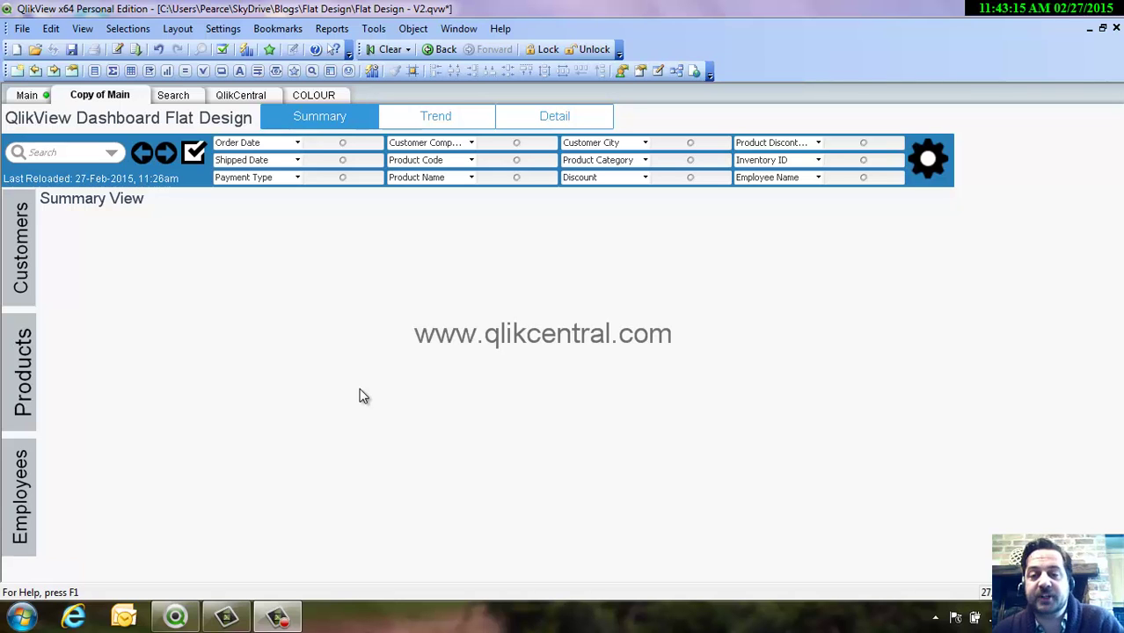
# Step: Create an all-fields search object and place it at the header's top right
pyautogui.click(311, 69)
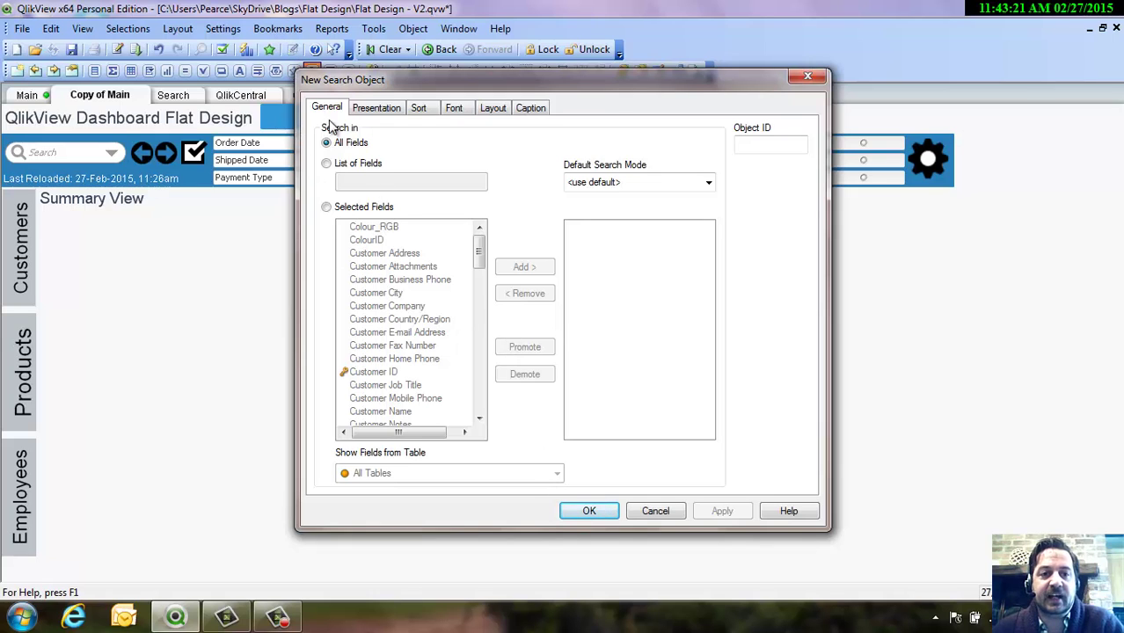
pyautogui.click(596, 510)
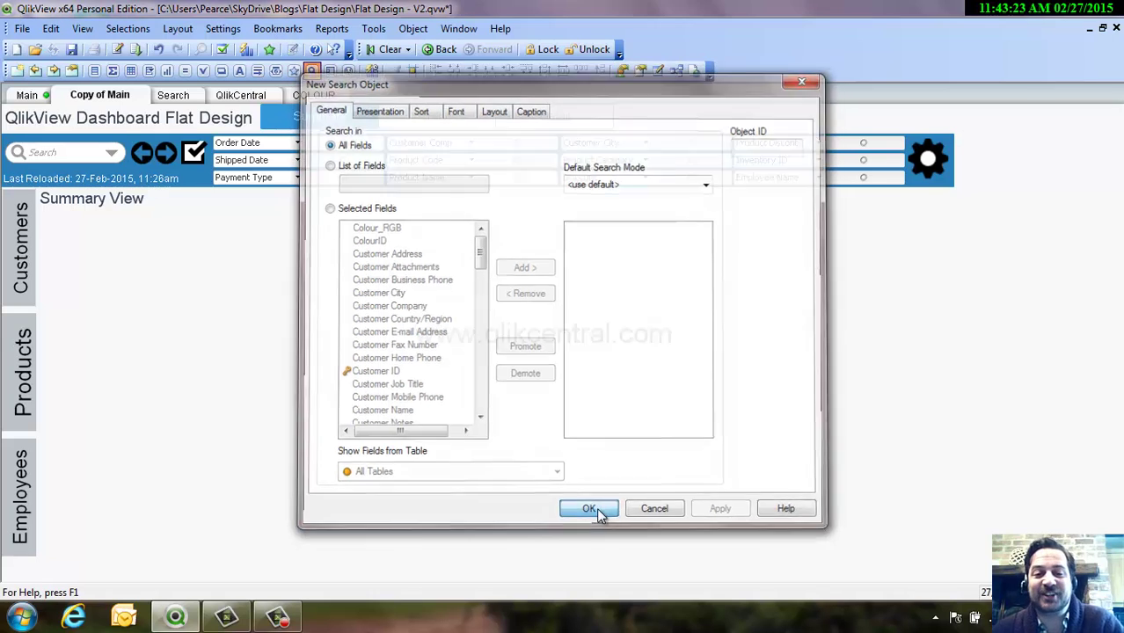
pyautogui.moveTo(165, 141); pyautogui.dragTo(903, 106)
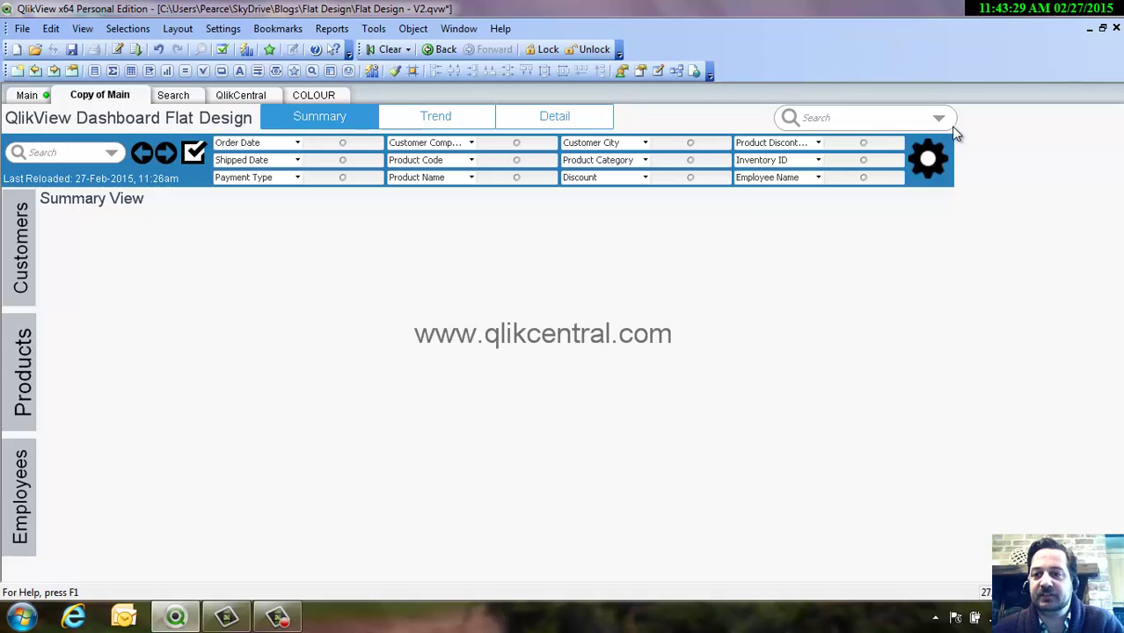
# Step: Narrow the new search box slightly so it sits level with the Summary, Trend and Detail tabs
pyautogui.moveTo(950, 127); pyautogui.dragTo(935, 122)
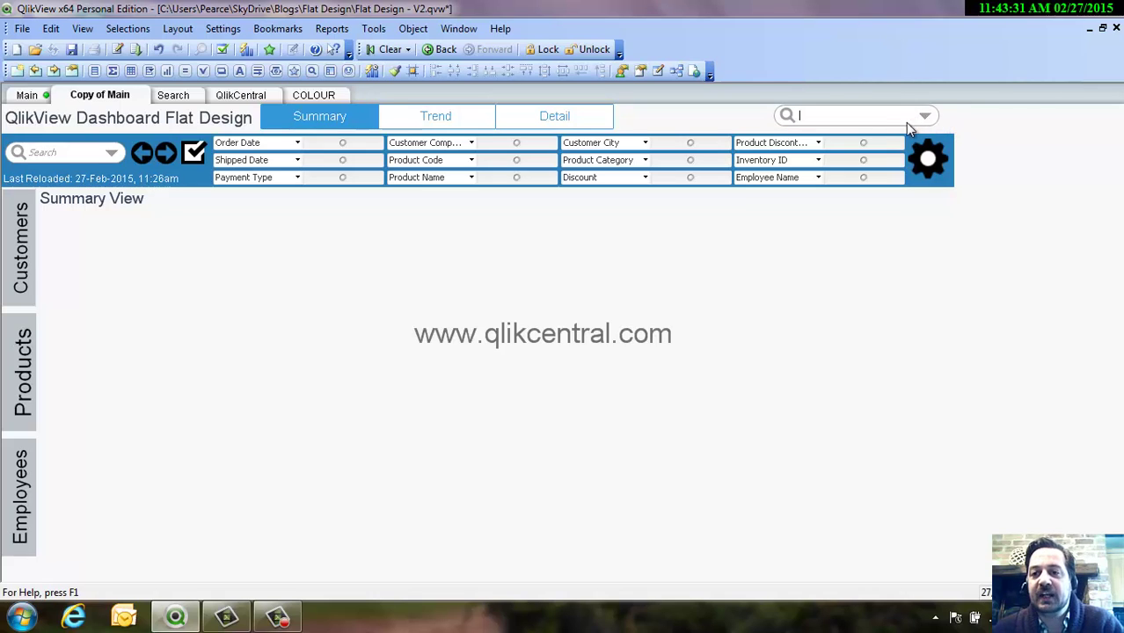
pyautogui.click(965, 141)
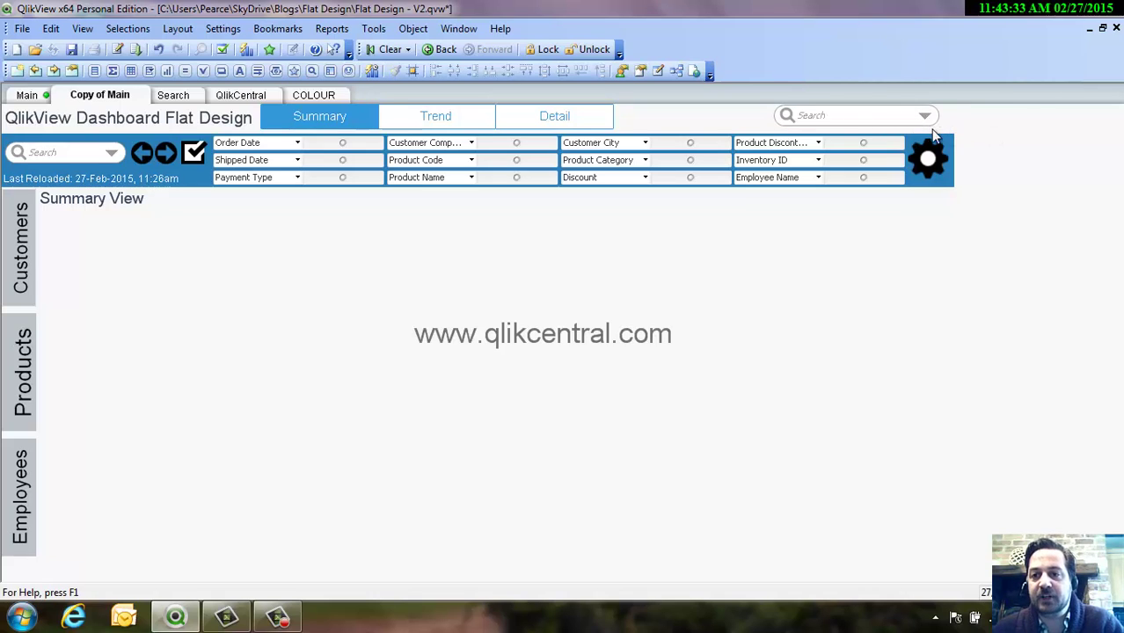
pyautogui.click(861, 108)
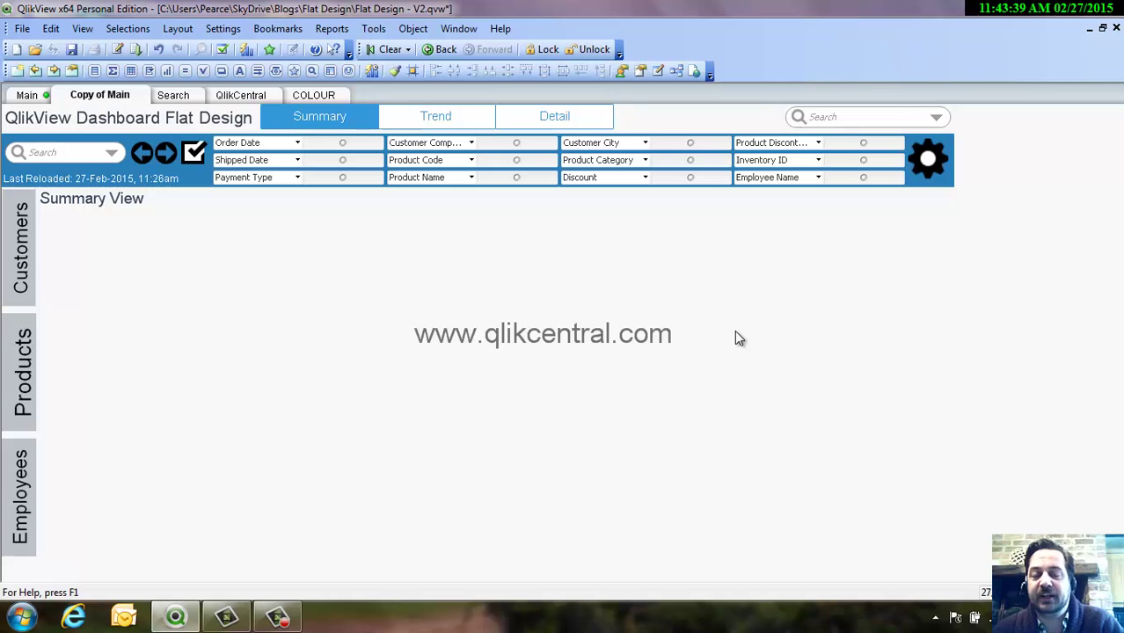
# Step: Open the search box properties and keep its search scope set to All Fields
pyautogui.rightClick(850, 118)
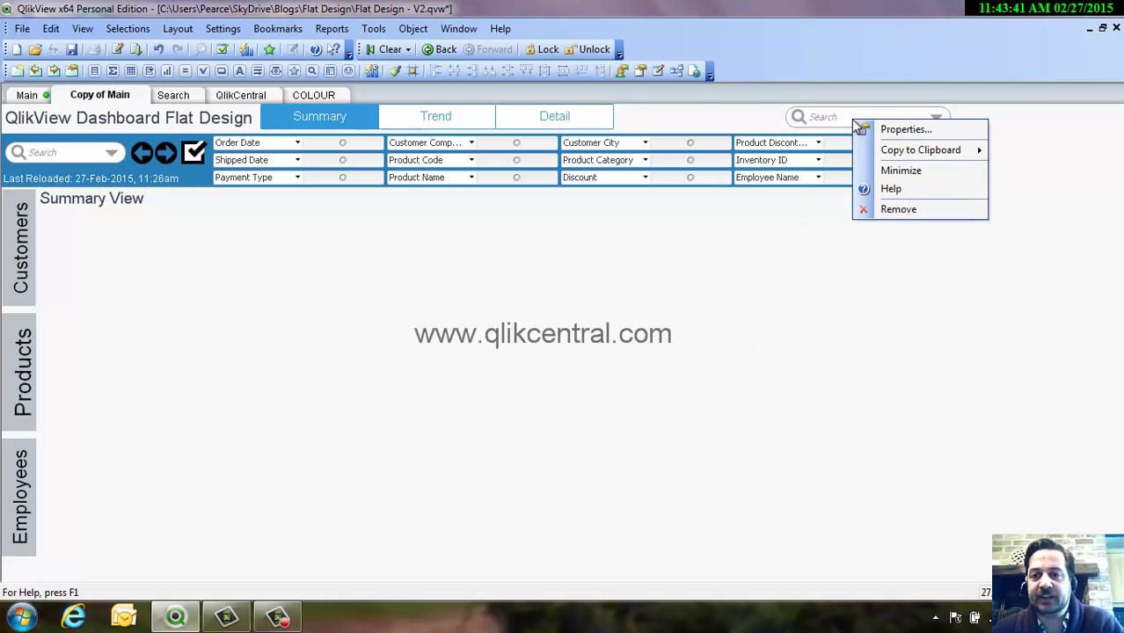
pyautogui.click(869, 129)
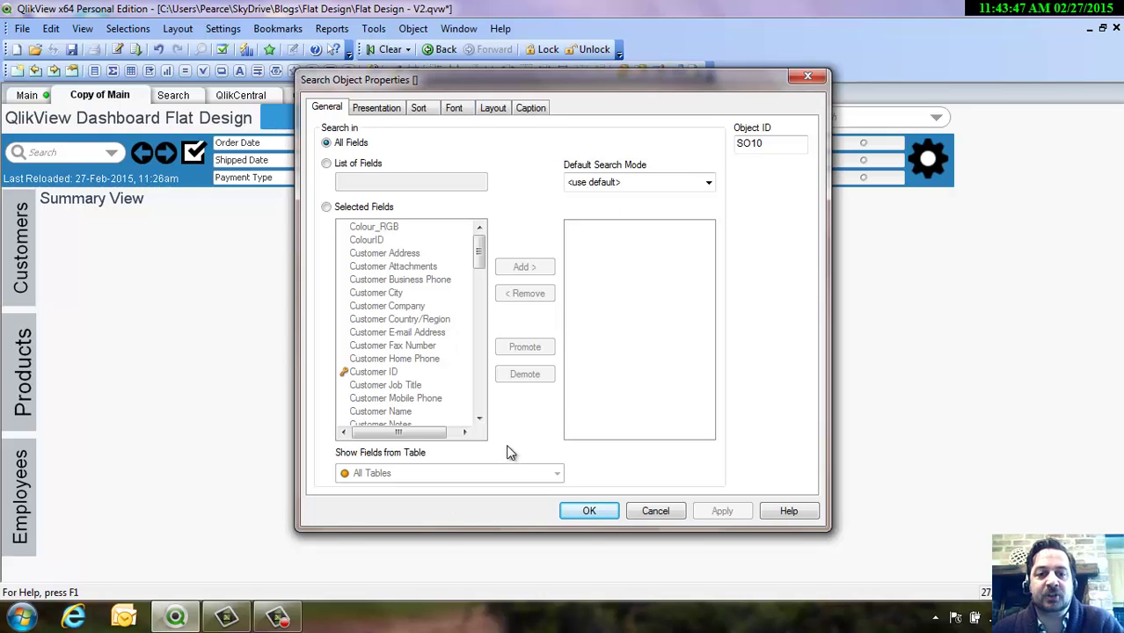
pyautogui.click(327, 165)
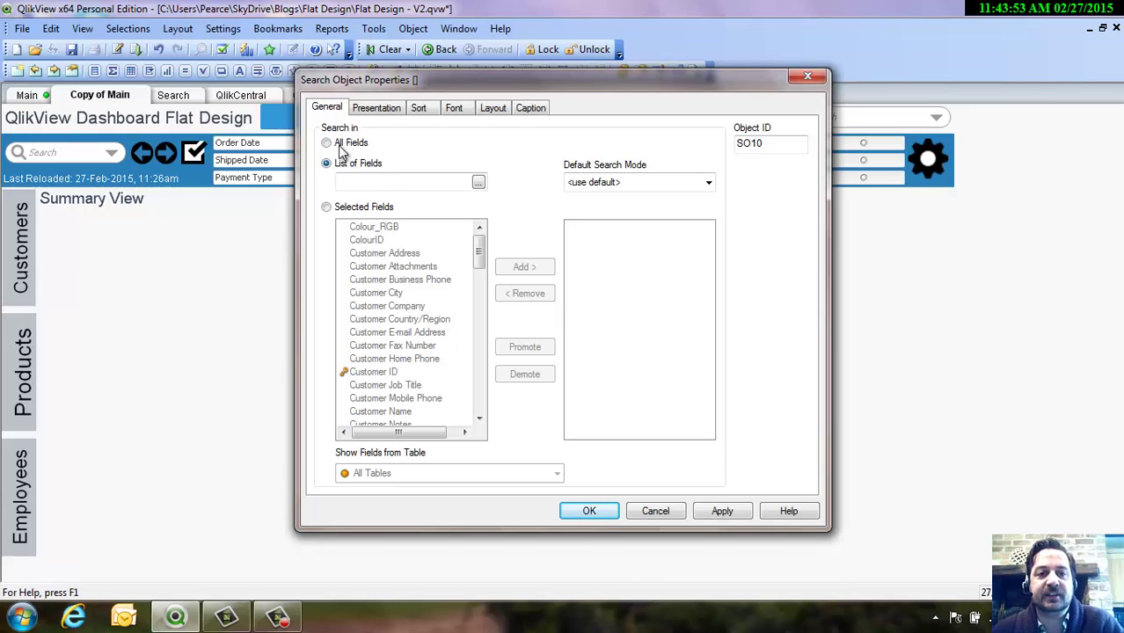
pyautogui.click(328, 209)
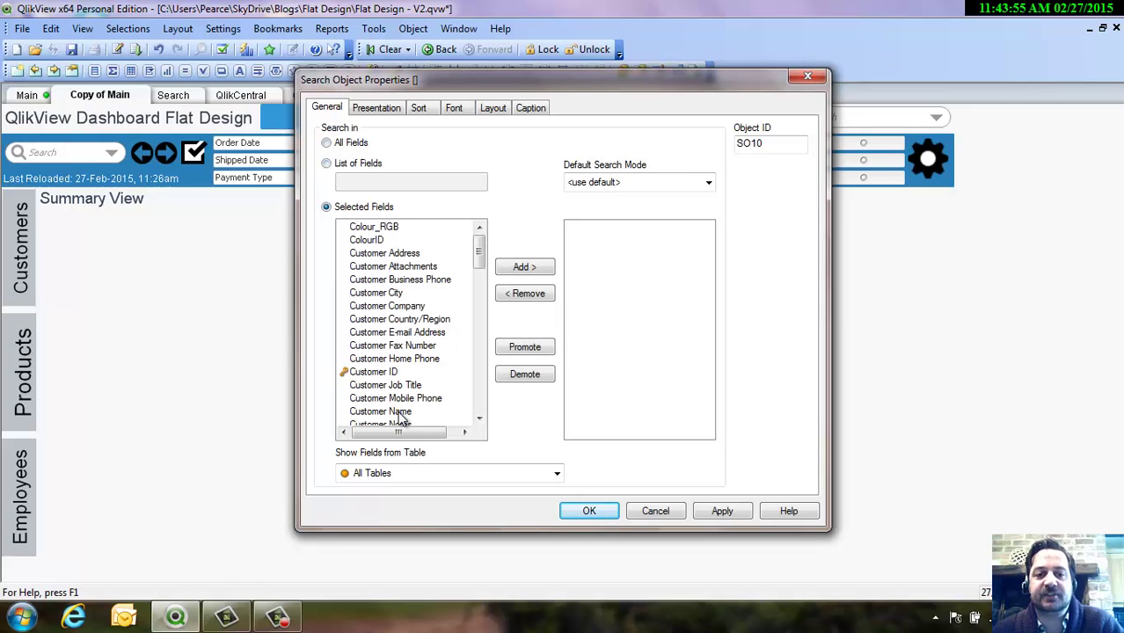
pyautogui.click(339, 143)
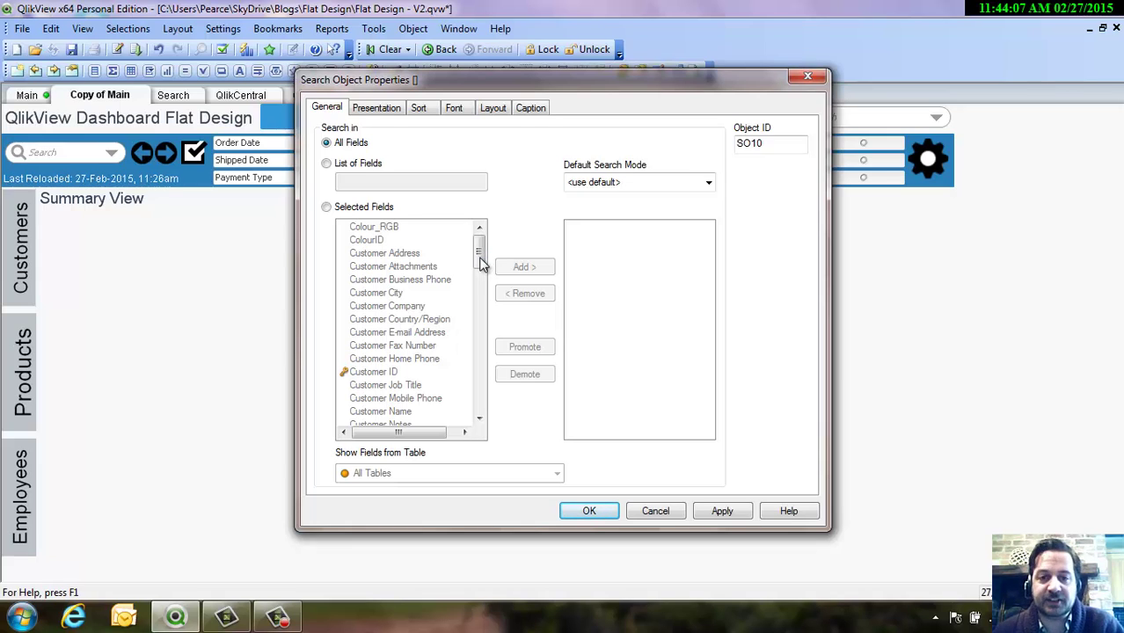
# Step: Set the Default Search Mode to Use Wildcard Search and save the properties
pyautogui.click(709, 184)
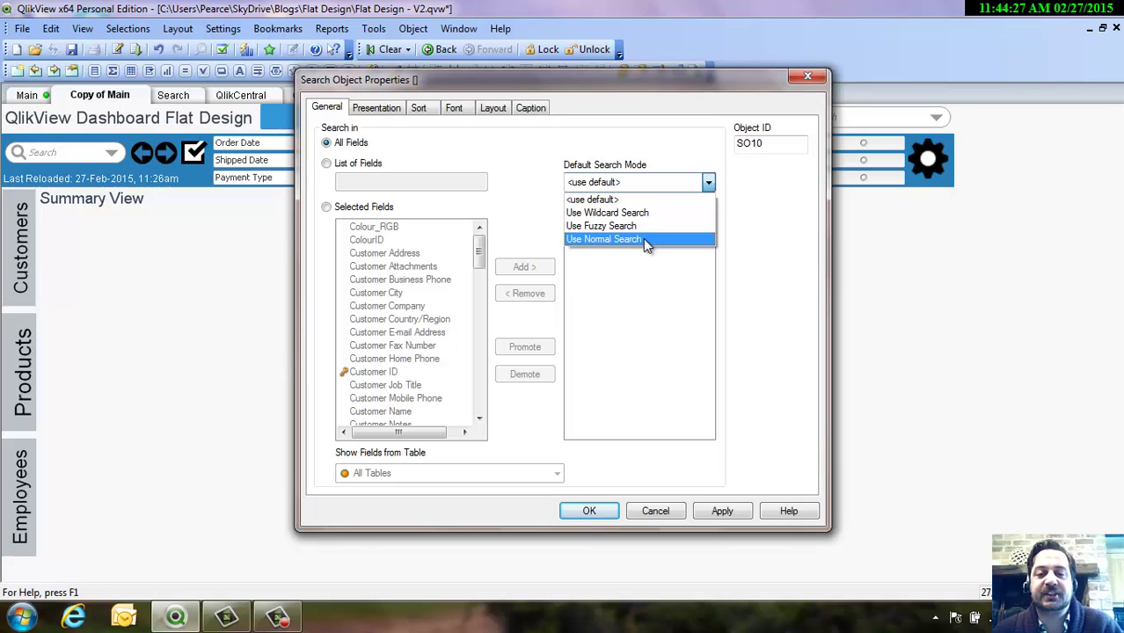
pyautogui.click(642, 239)
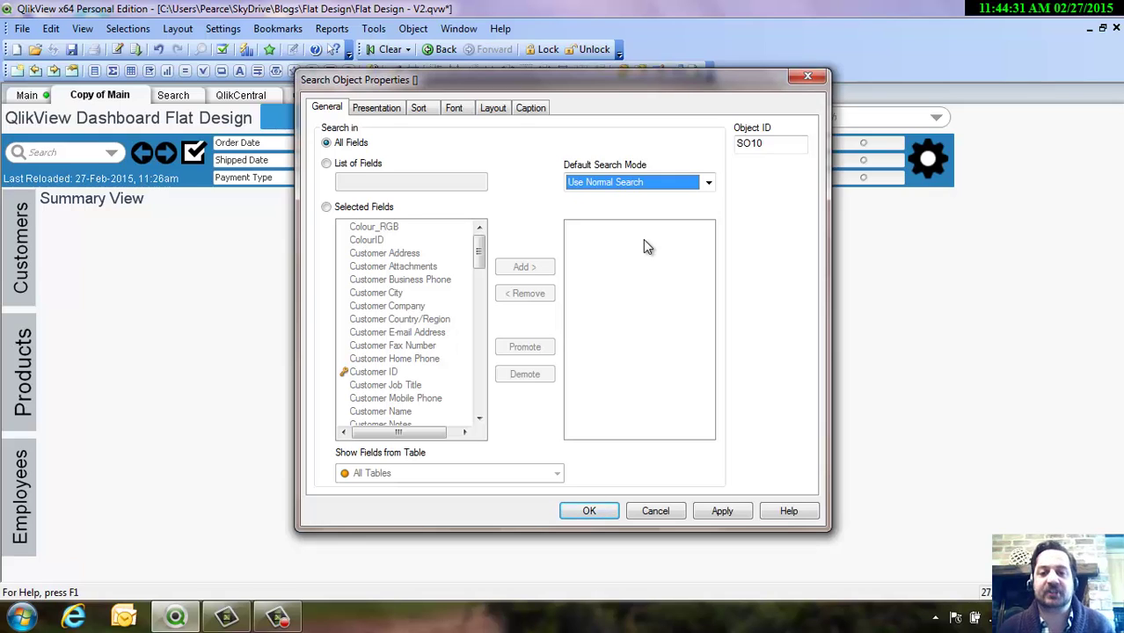
pyautogui.click(708, 182)
pyautogui.click(684, 213)
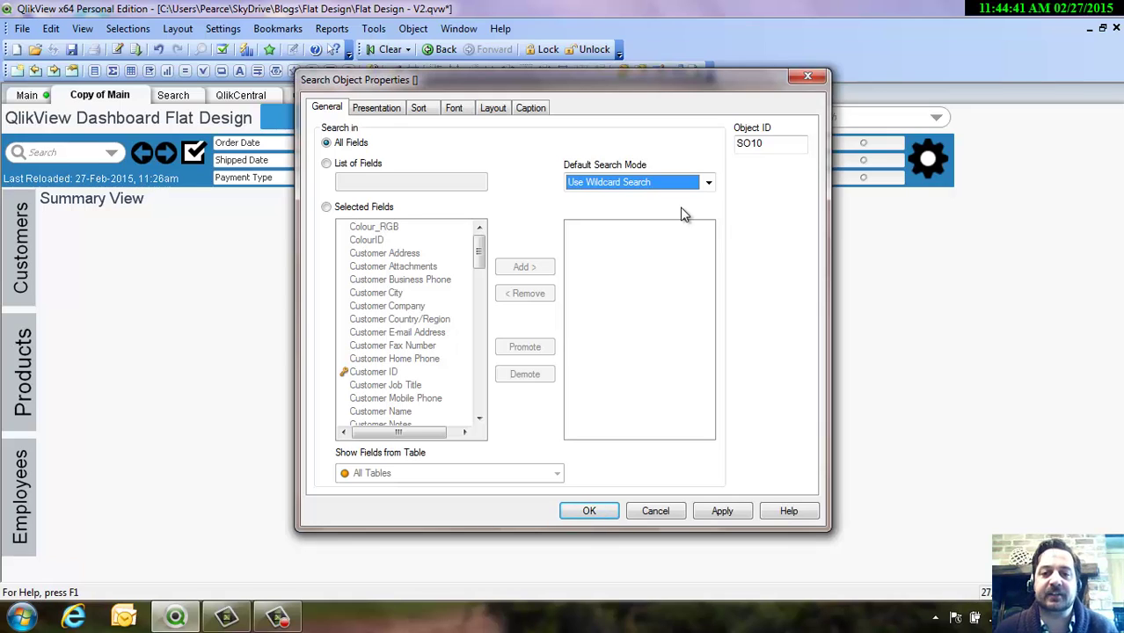
pyautogui.click(600, 514)
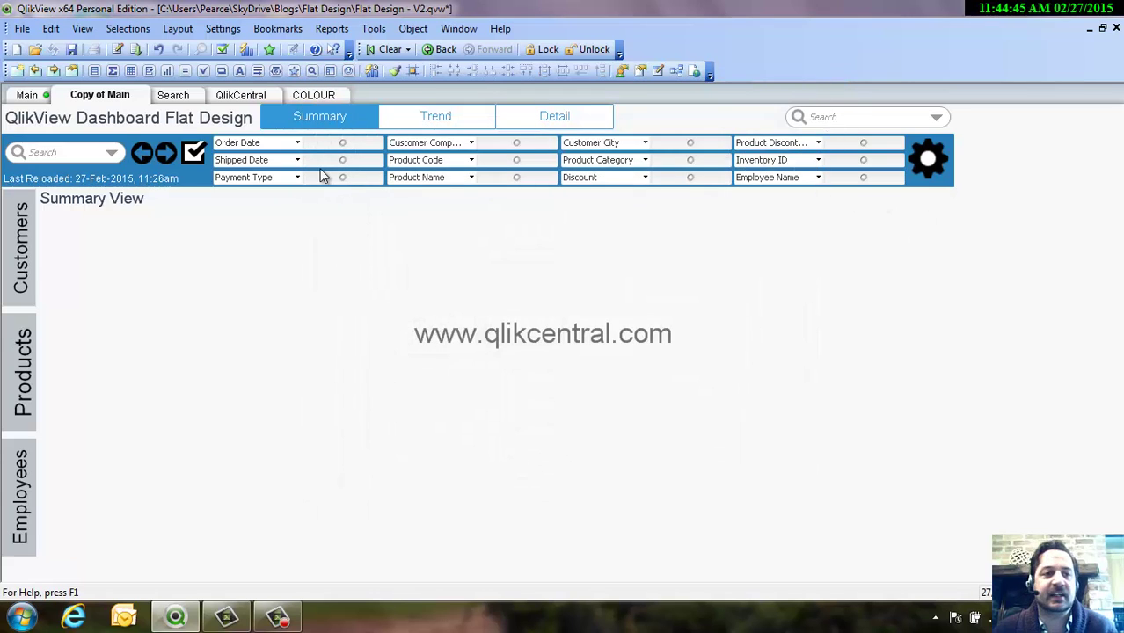
pyautogui.click(26, 97)
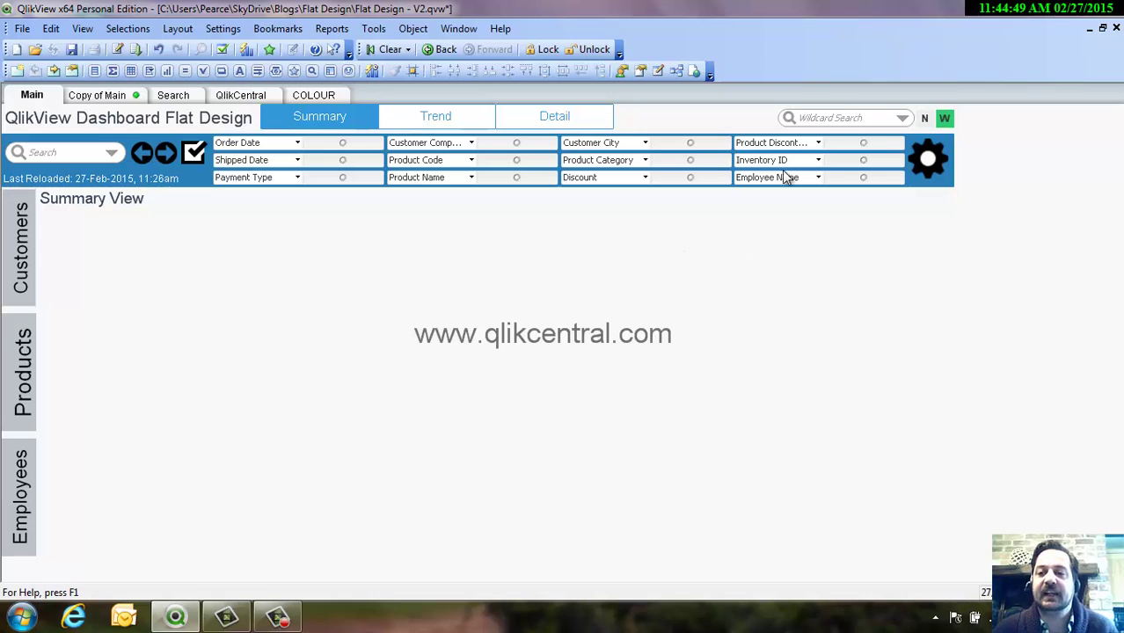
pyautogui.click(924, 121)
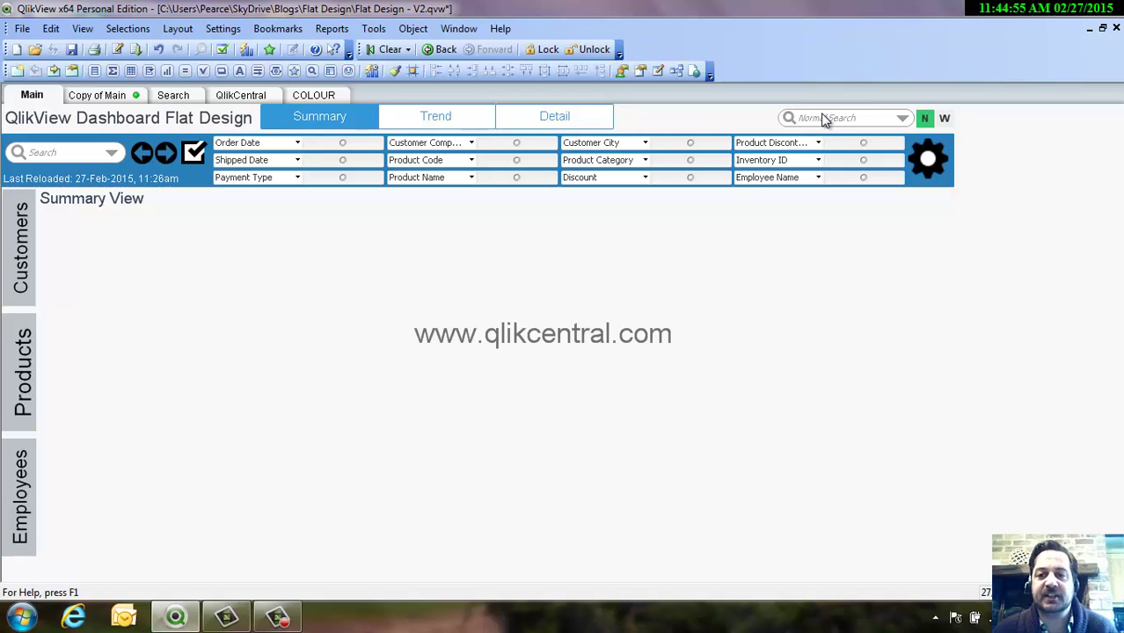
pyautogui.click(944, 118)
pyautogui.click(924, 121)
pyautogui.click(944, 119)
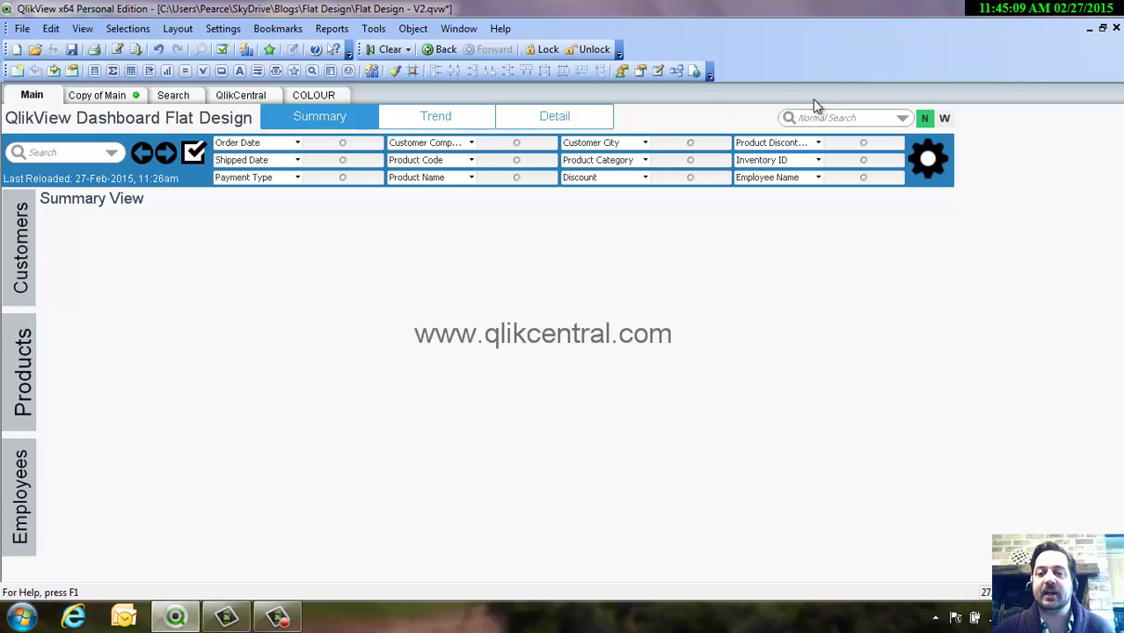
pyautogui.rightClick(859, 120)
pyautogui.click(906, 128)
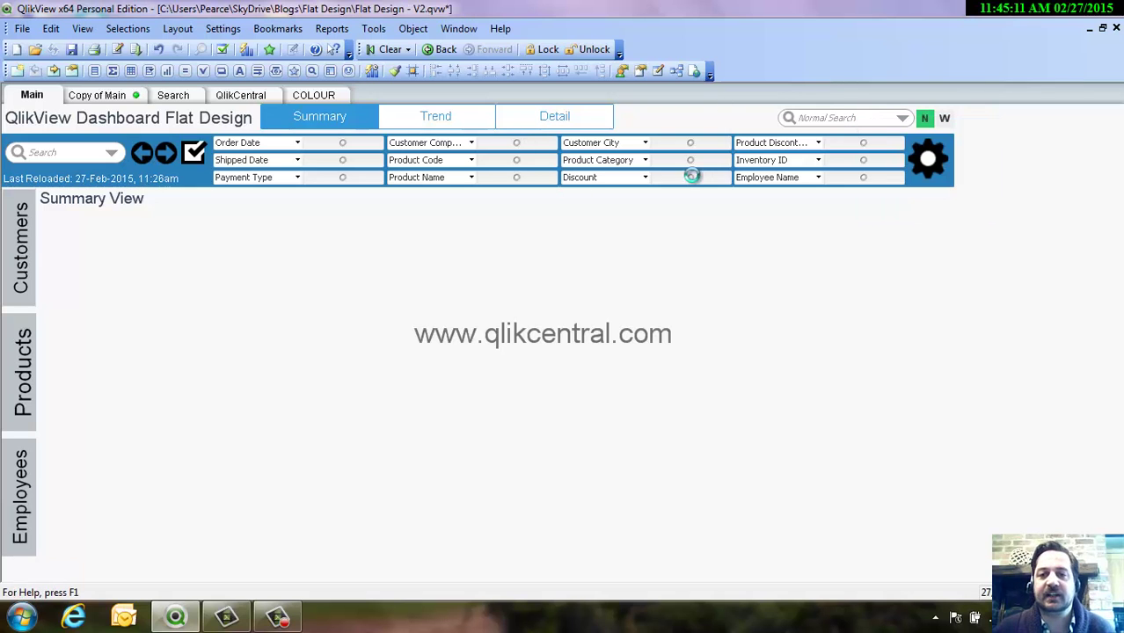
pyautogui.click(490, 108)
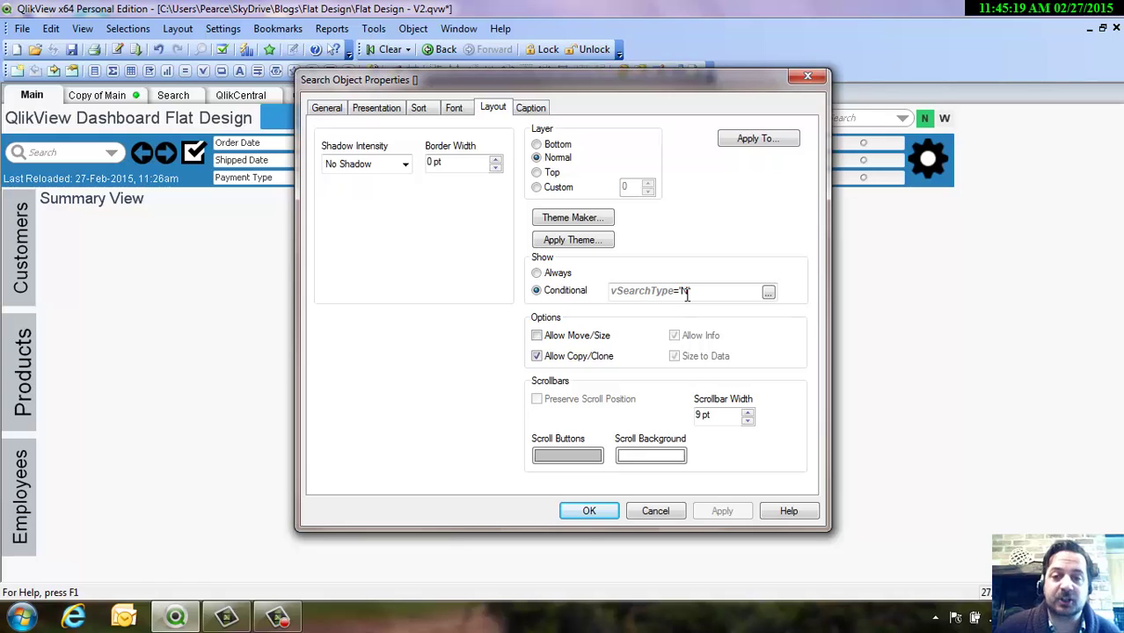
pyautogui.click(587, 510)
pyautogui.click(950, 118)
pyautogui.rightClick(857, 118)
pyautogui.click(879, 125)
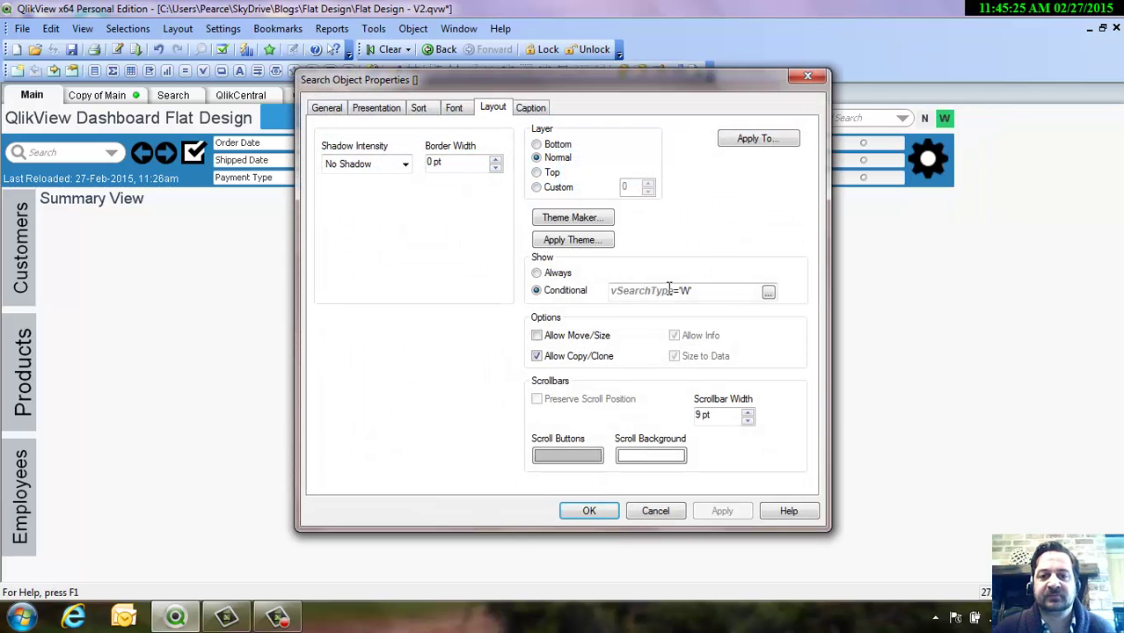
pyautogui.click(588, 510)
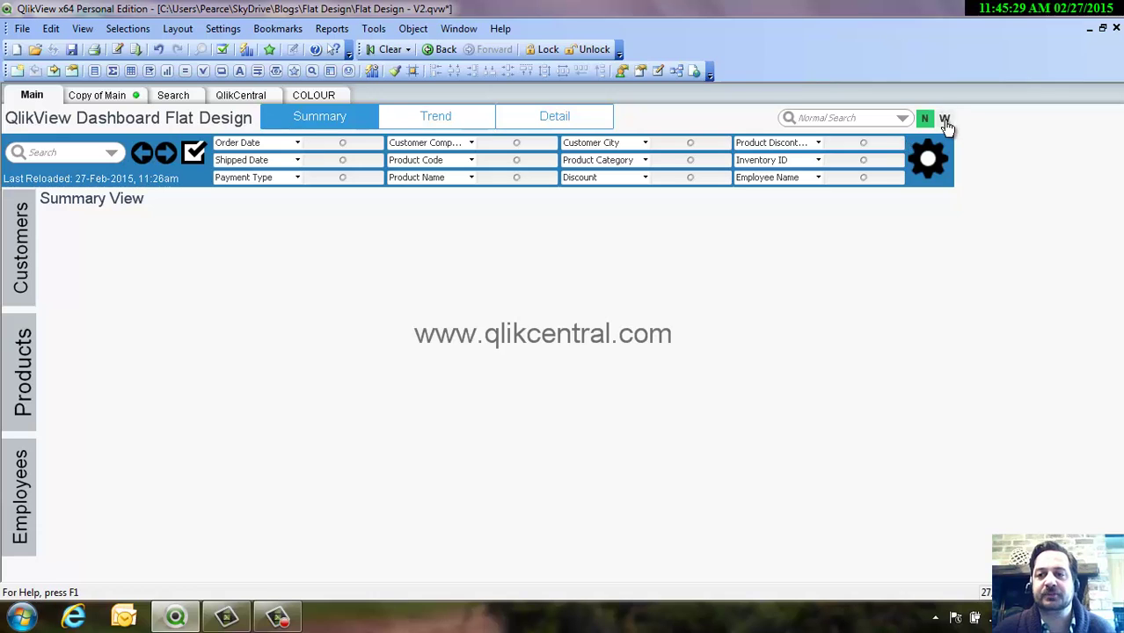
# Step: Switch the search to Normal mode and search for chic to find Chicago matches
pyautogui.click(925, 159)
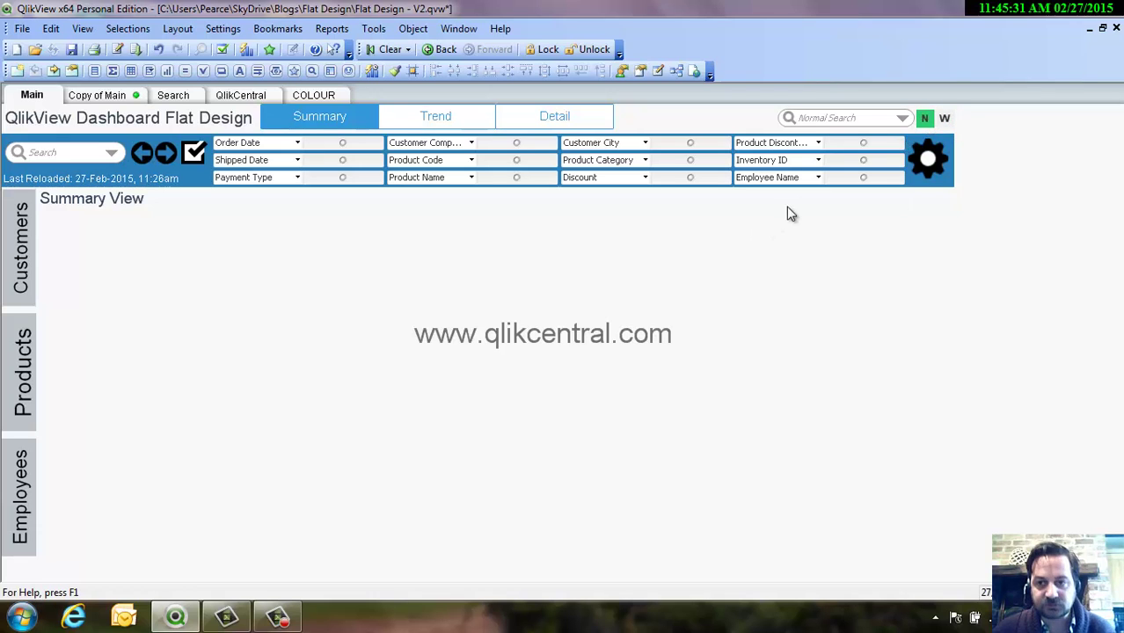
pyautogui.click(823, 120)
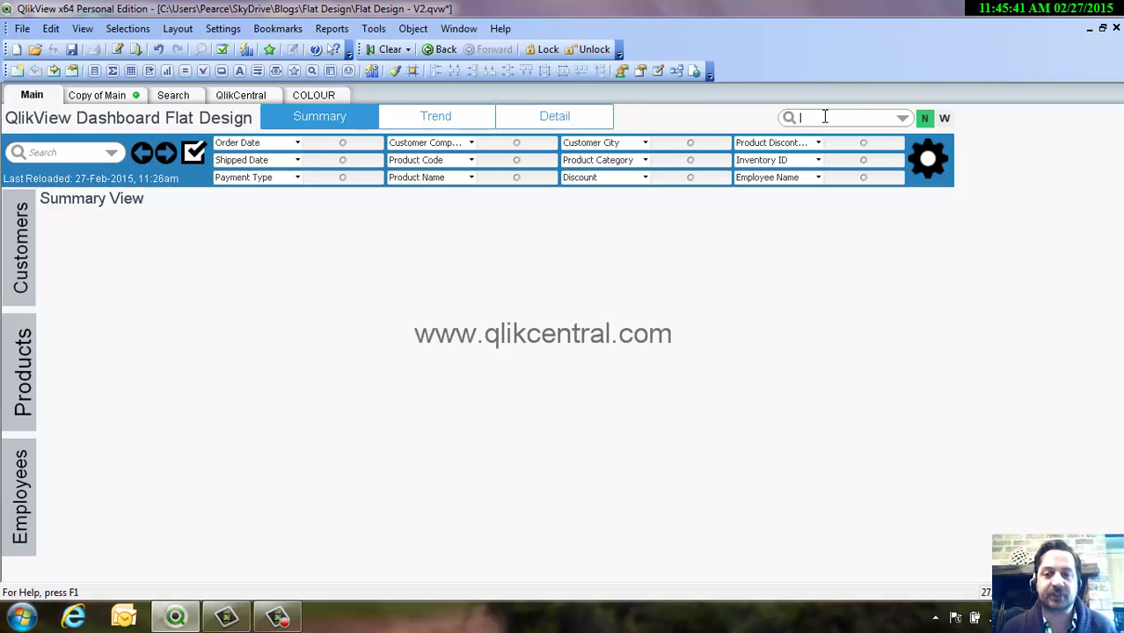
pyautogui.write('chic')
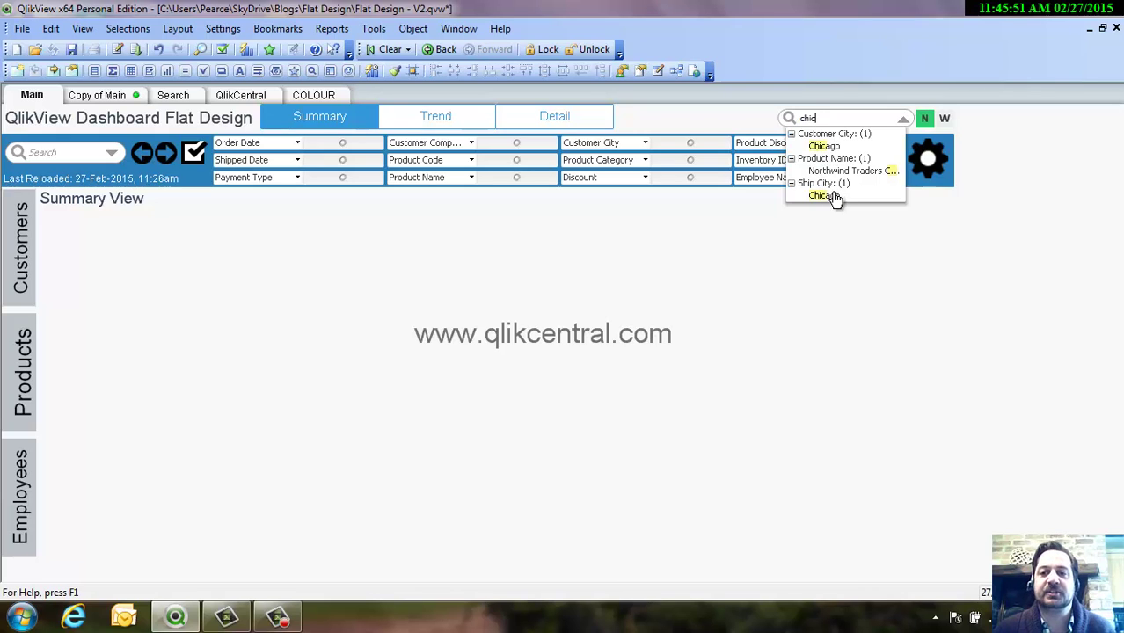
# Step: Replace the term with 51 to see exact matches in ID, Order ID and Product ID, then clear it
pyautogui.doubleClick(827, 116)
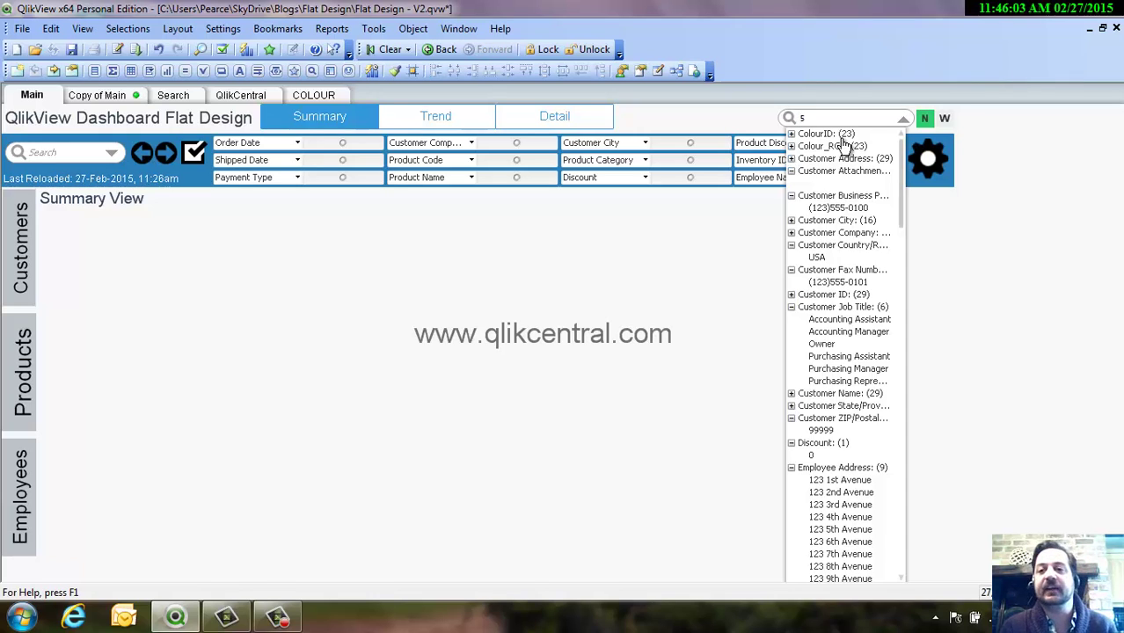
pyautogui.write('1')
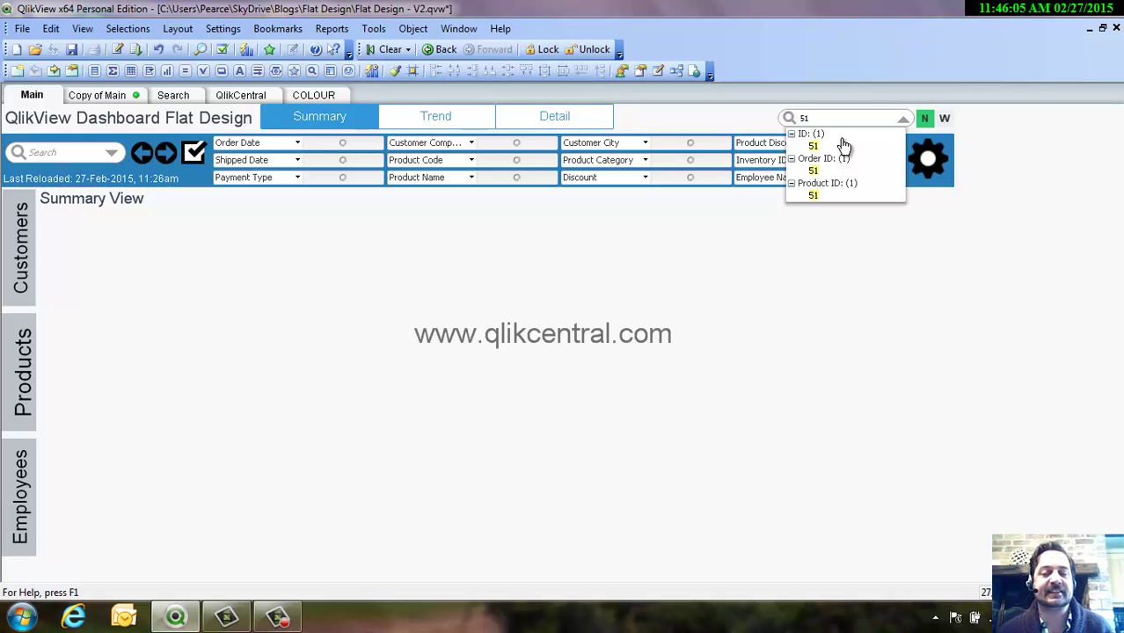
pyautogui.press('BackSpace')
pyautogui.press('BackSpace')
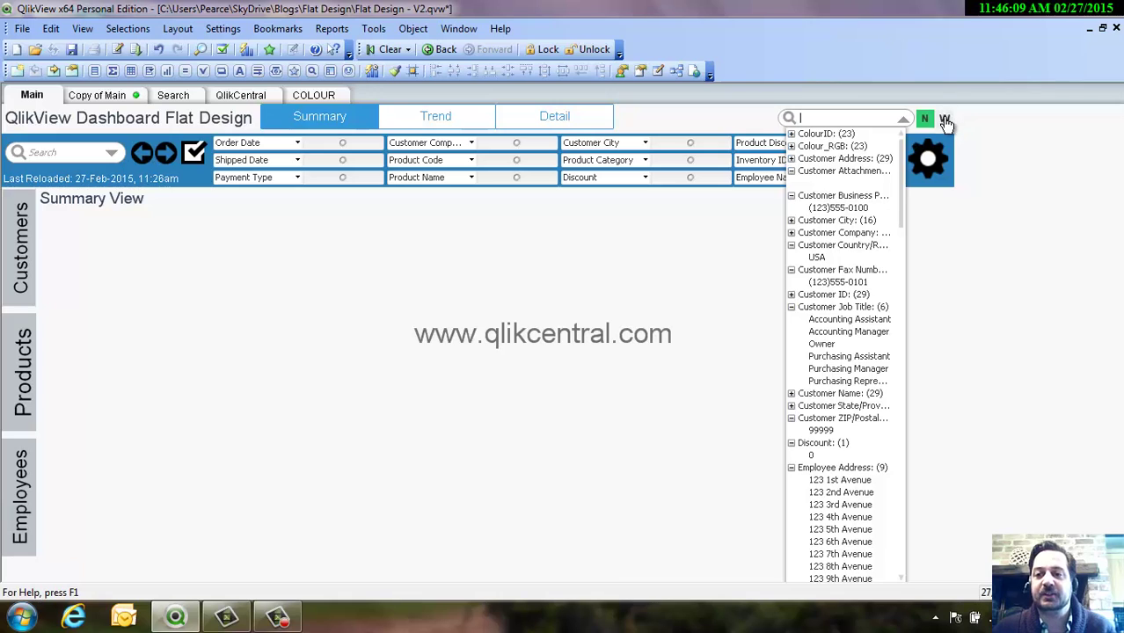
# Step: In Wildcard mode, search *51* to find NWTDFN-51, shorten it to *5*, then clear it
pyautogui.click(866, 236)
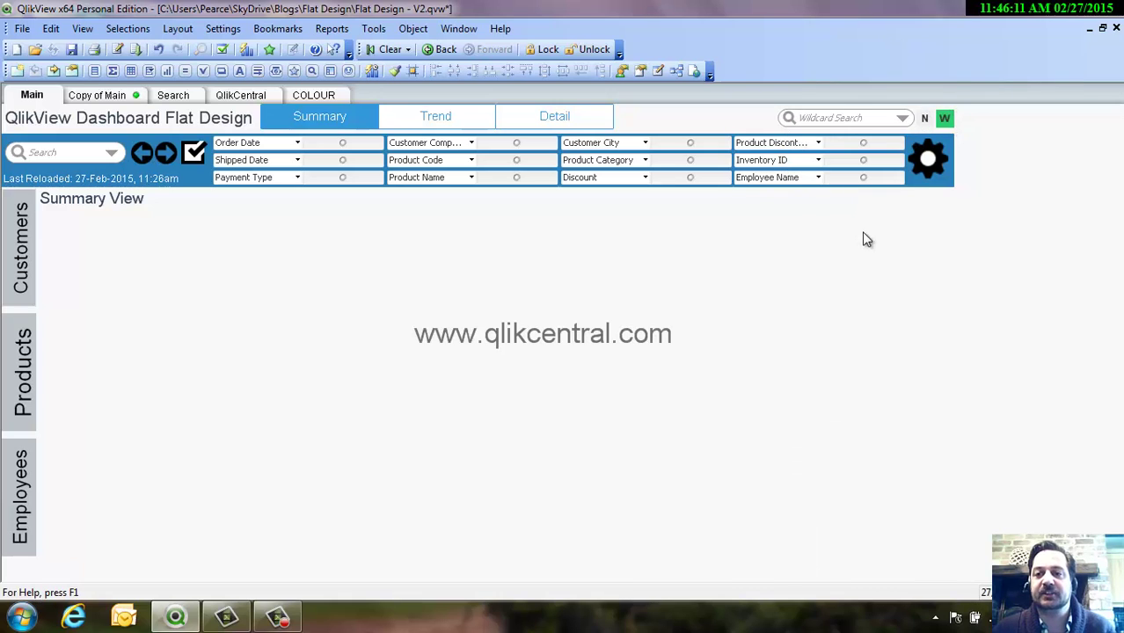
pyautogui.click(822, 119)
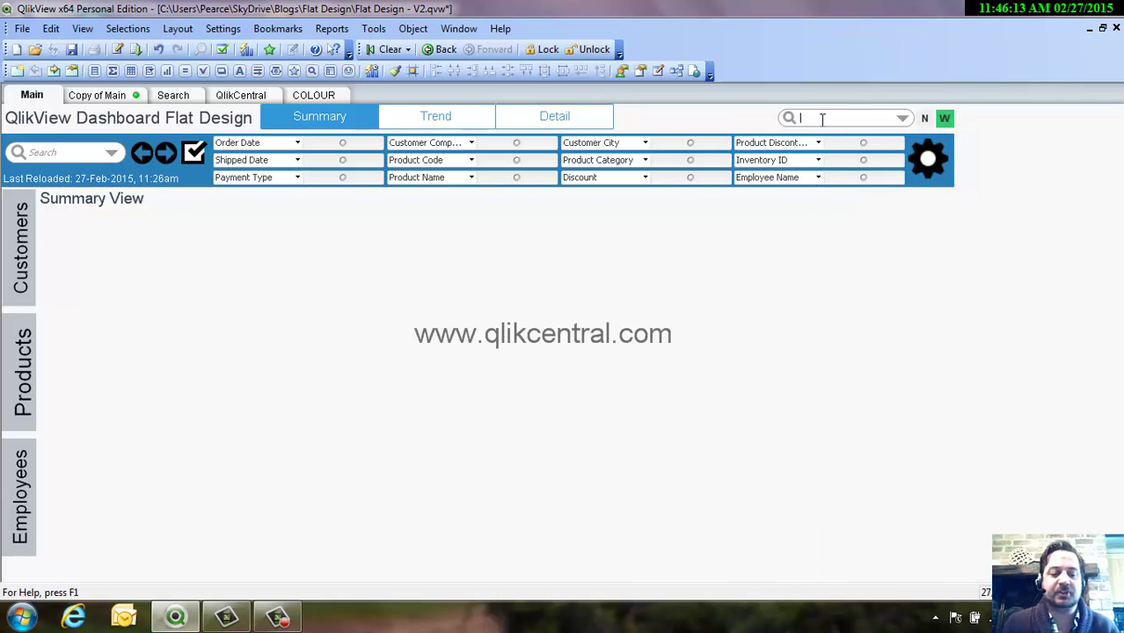
pyautogui.write('51*')
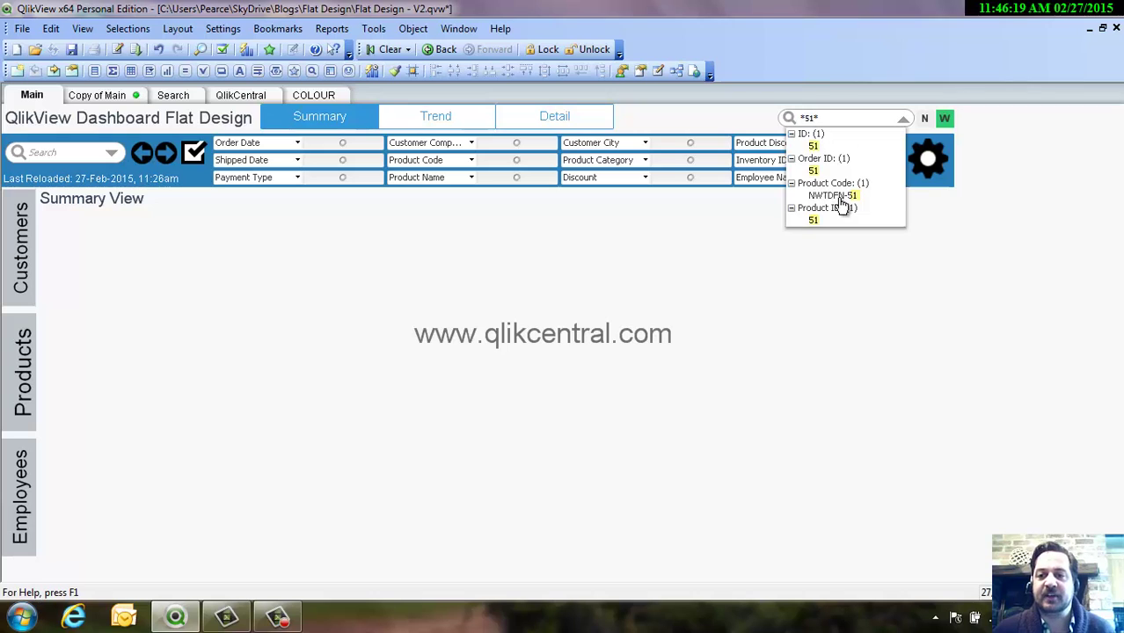
pyautogui.press('BackSpace')
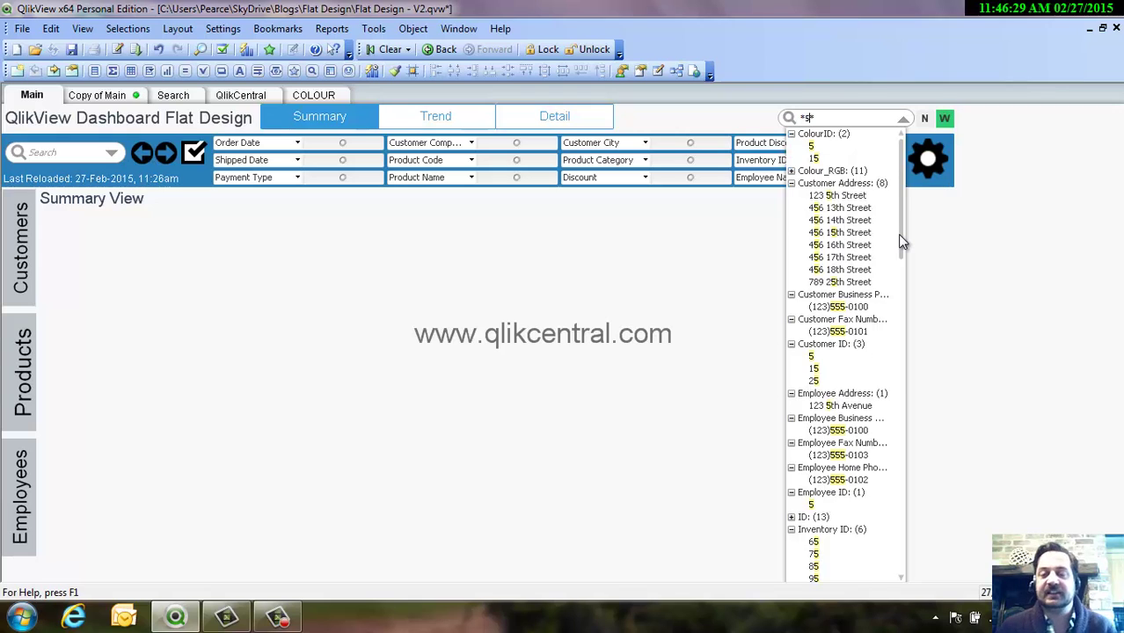
pyautogui.press('BackSpace')
# Step: Close the results list, start a new search term, then close and clear the results
pyautogui.click(928, 119)
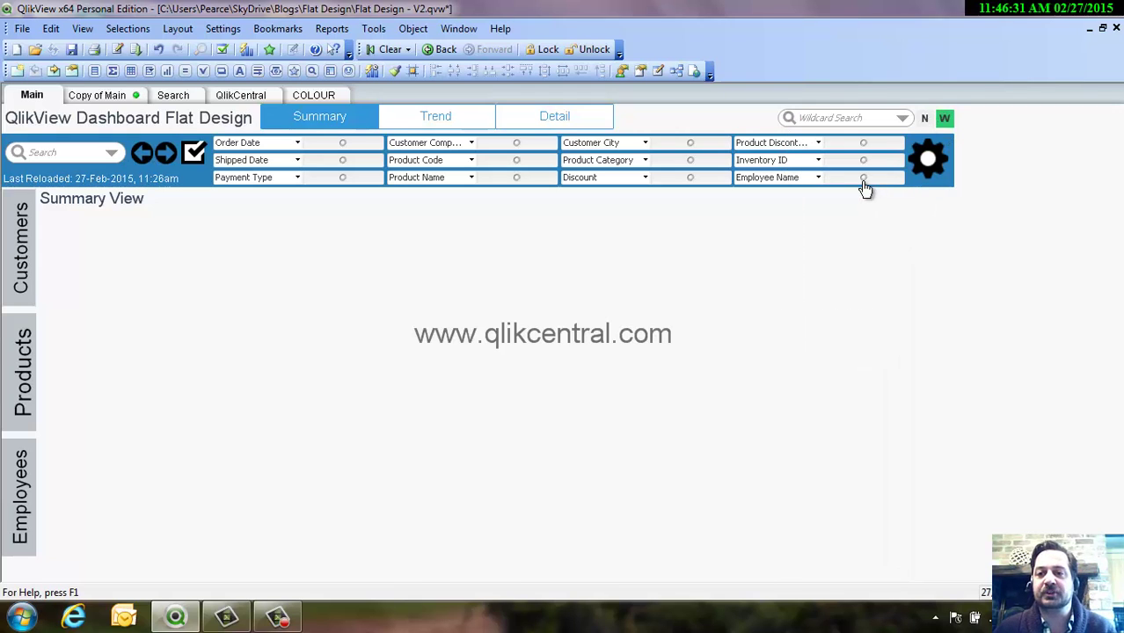
pyautogui.click(818, 119)
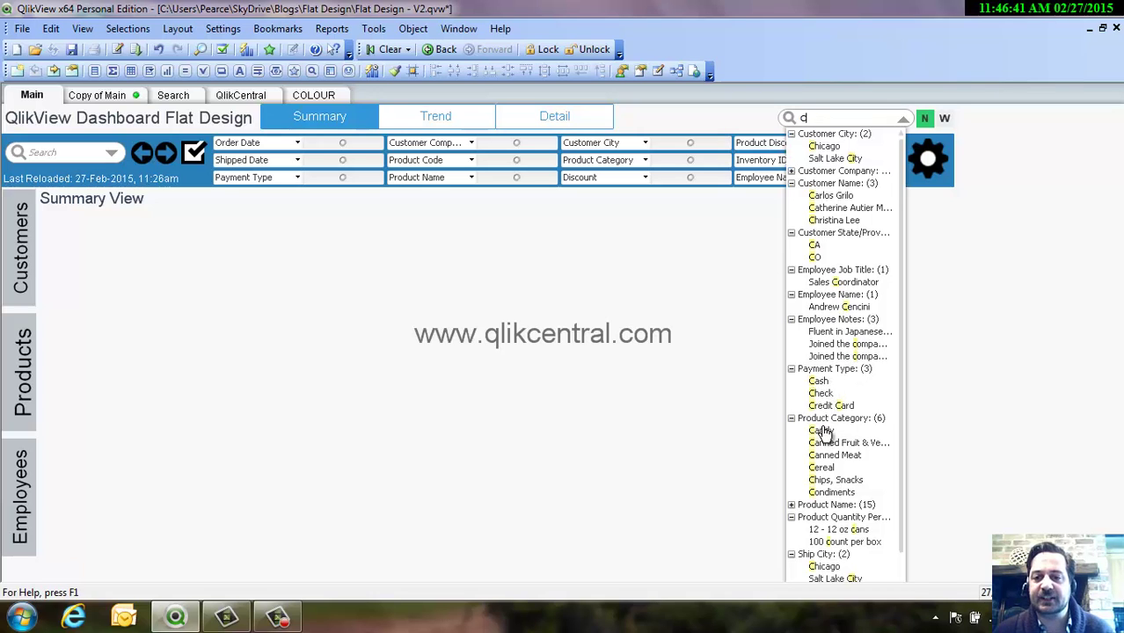
pyautogui.click(946, 234)
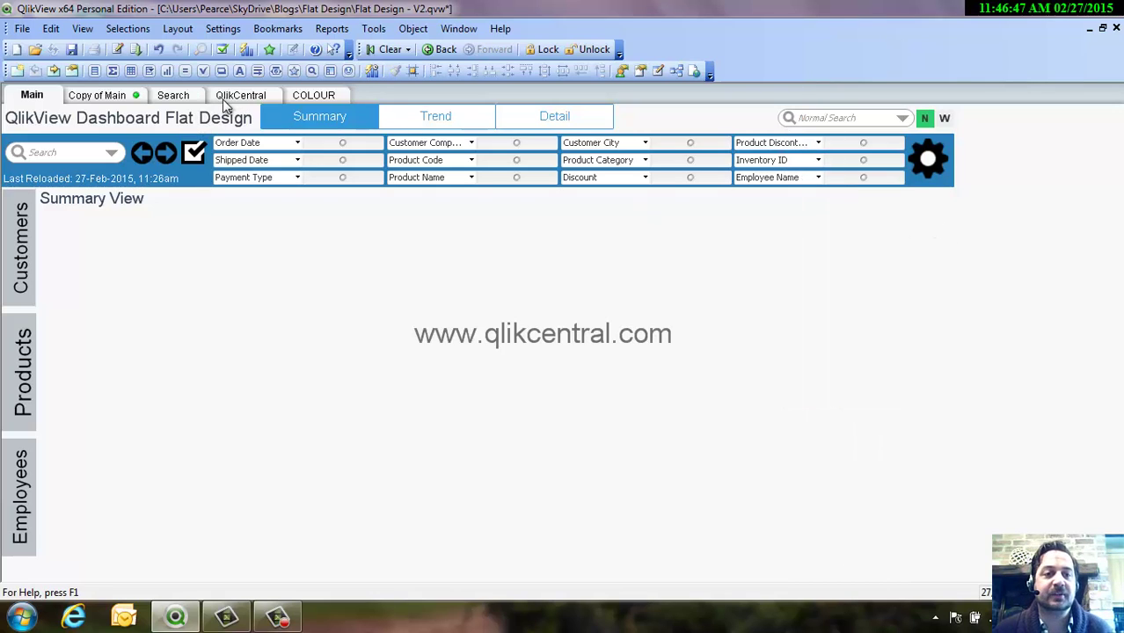